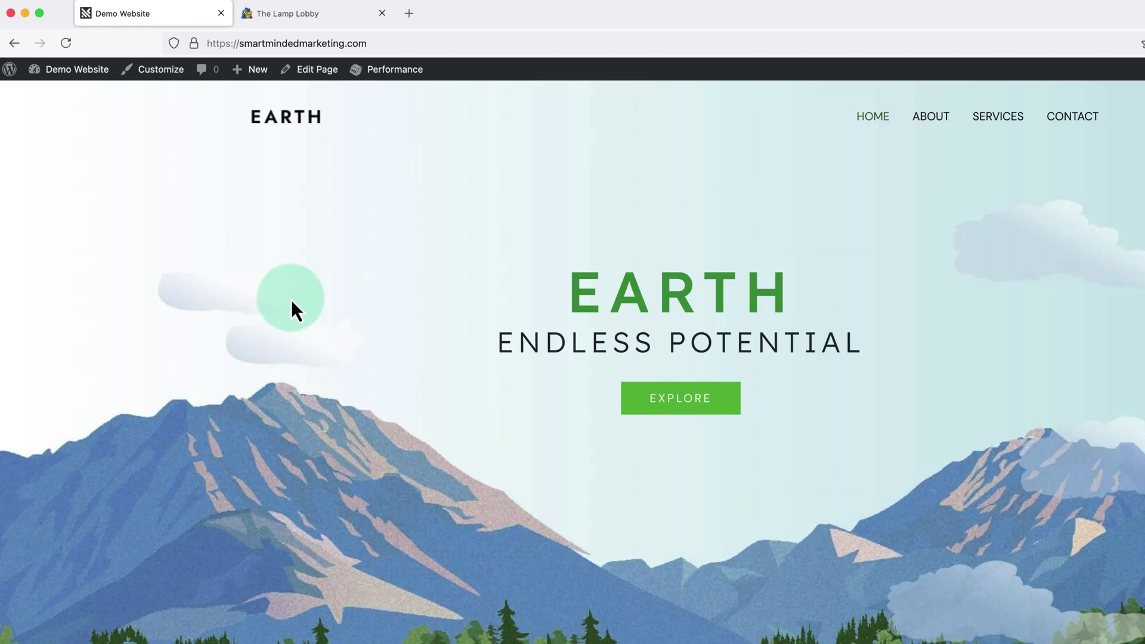
On the Demo Website, search Plugins > Add New Plugin for 'backup migration'.
click(303, 20)
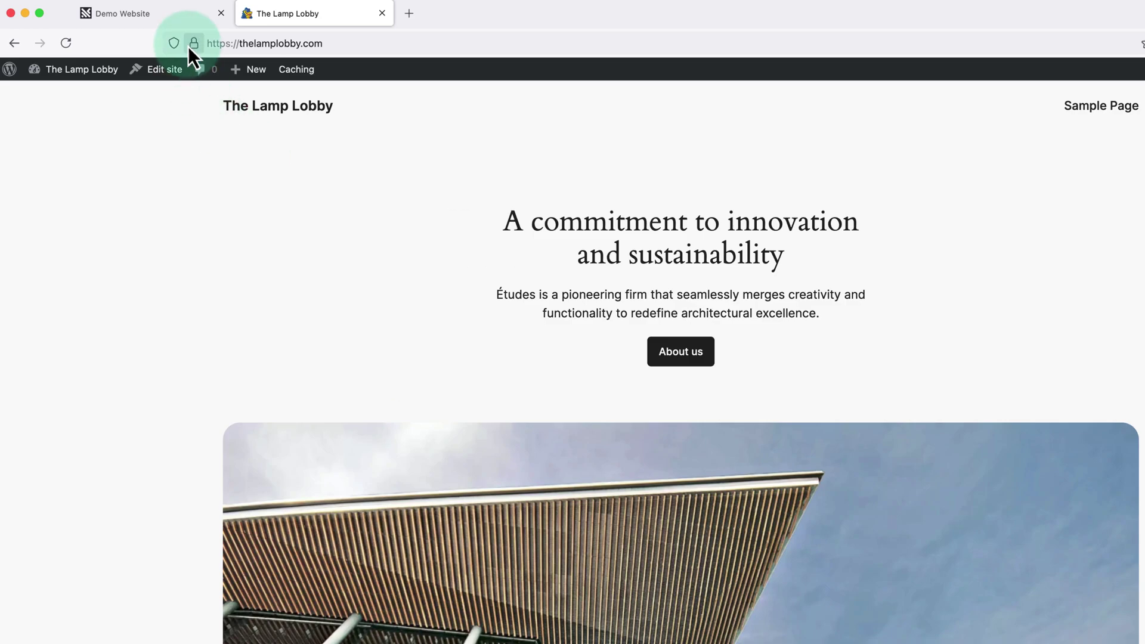
click(188, 20)
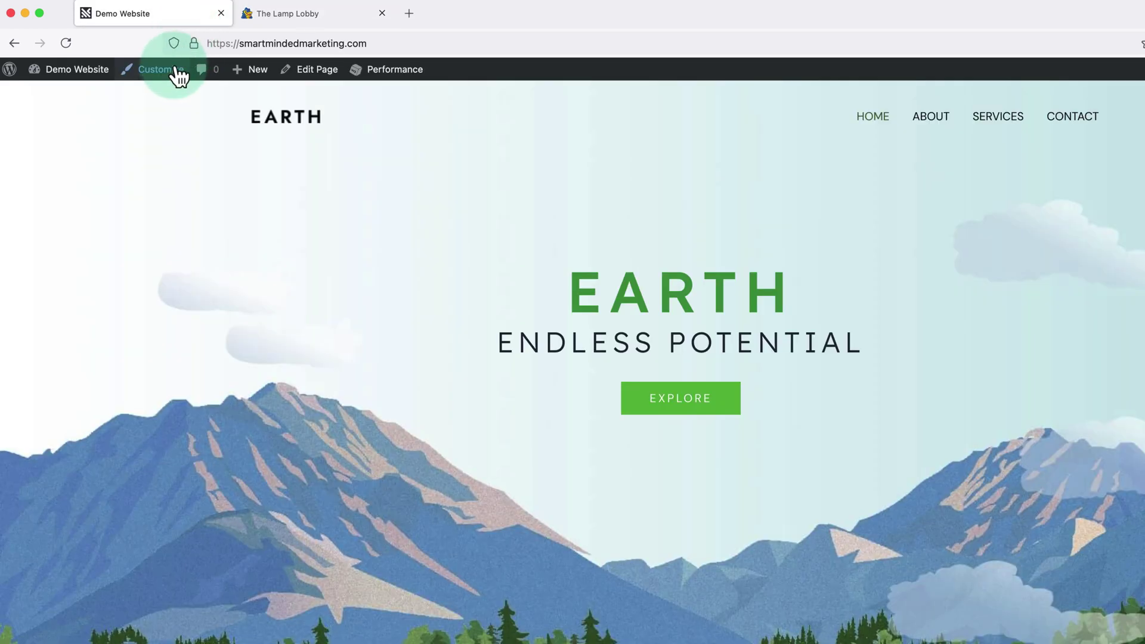
click(98, 76)
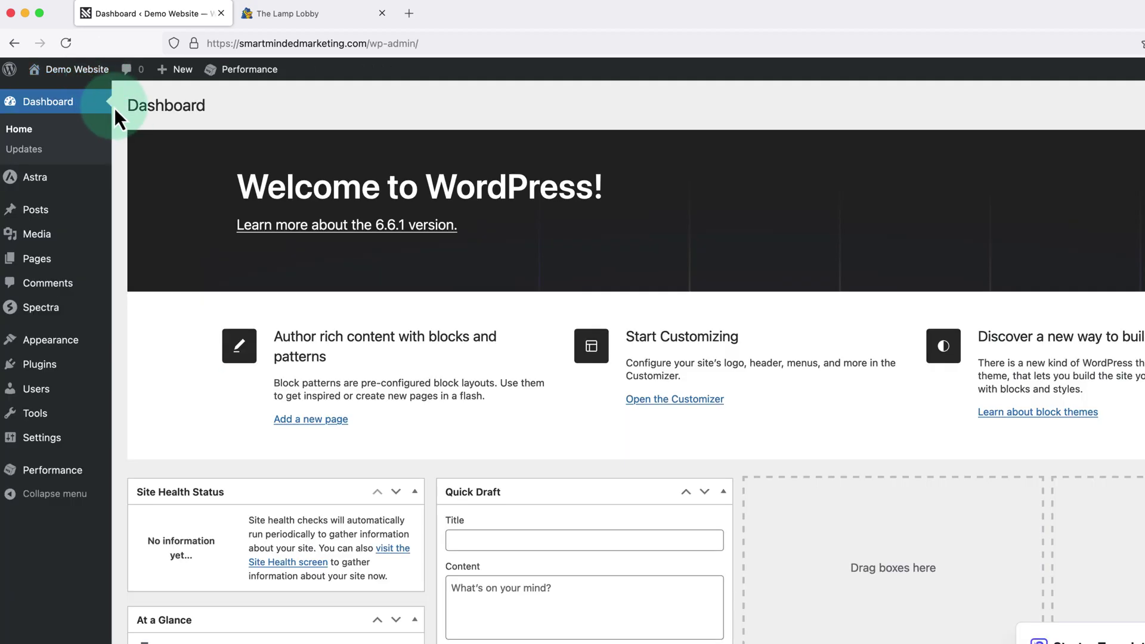
mouse_move(69, 370)
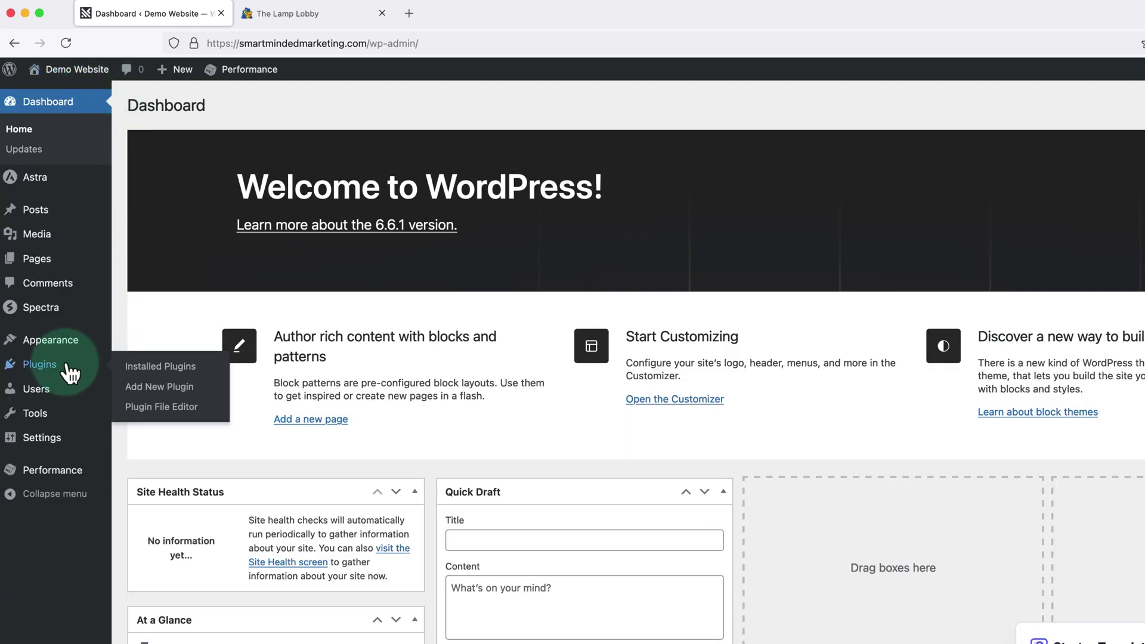
click(150, 394)
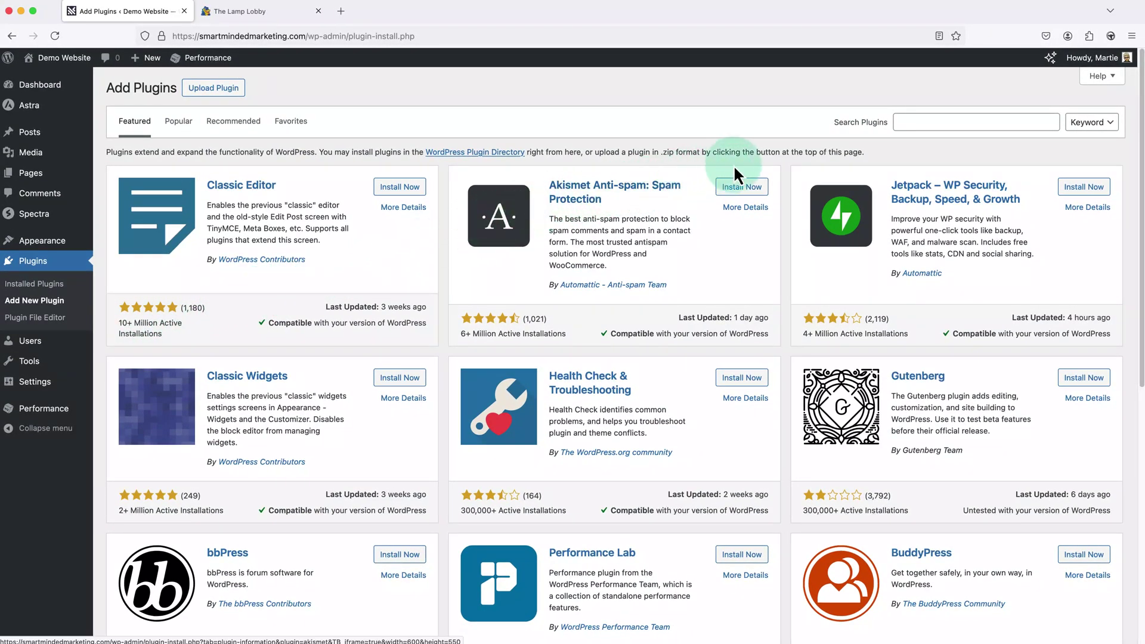
click(906, 123)
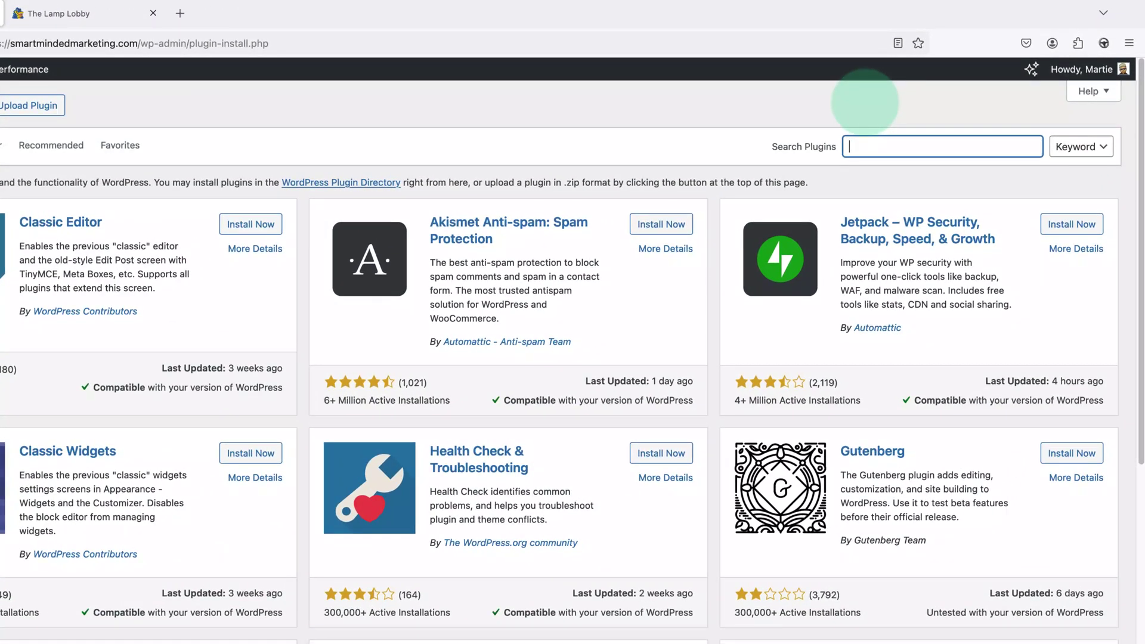
text(backup migration)
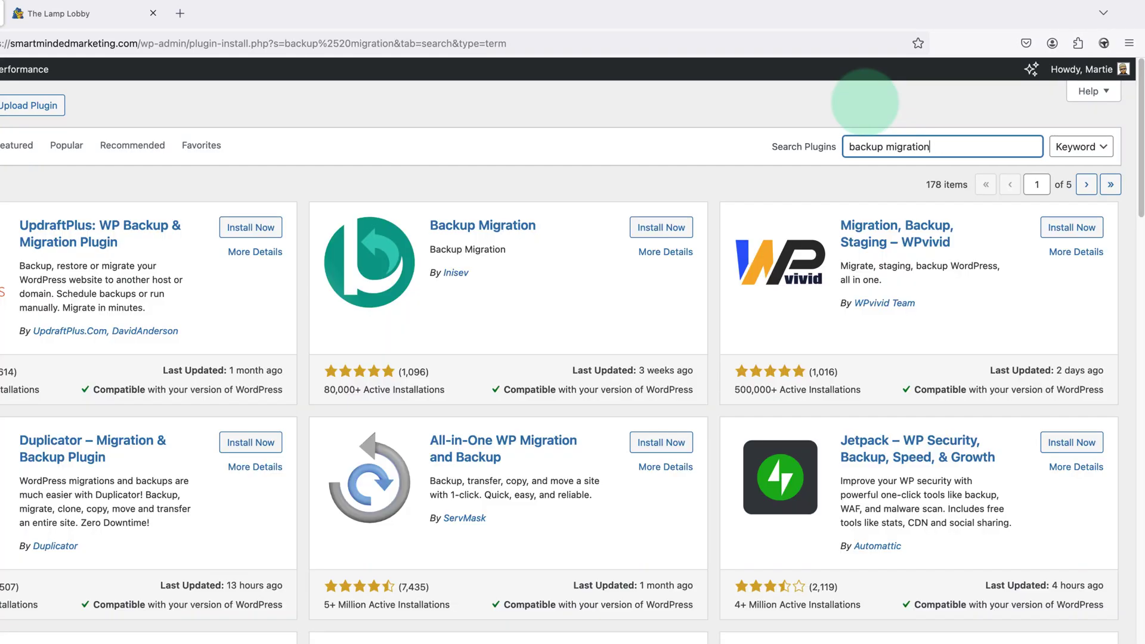
Install and activate Backup Migration on the Demo Website, dismissing the alerts consent prompt.
click(866, 106)
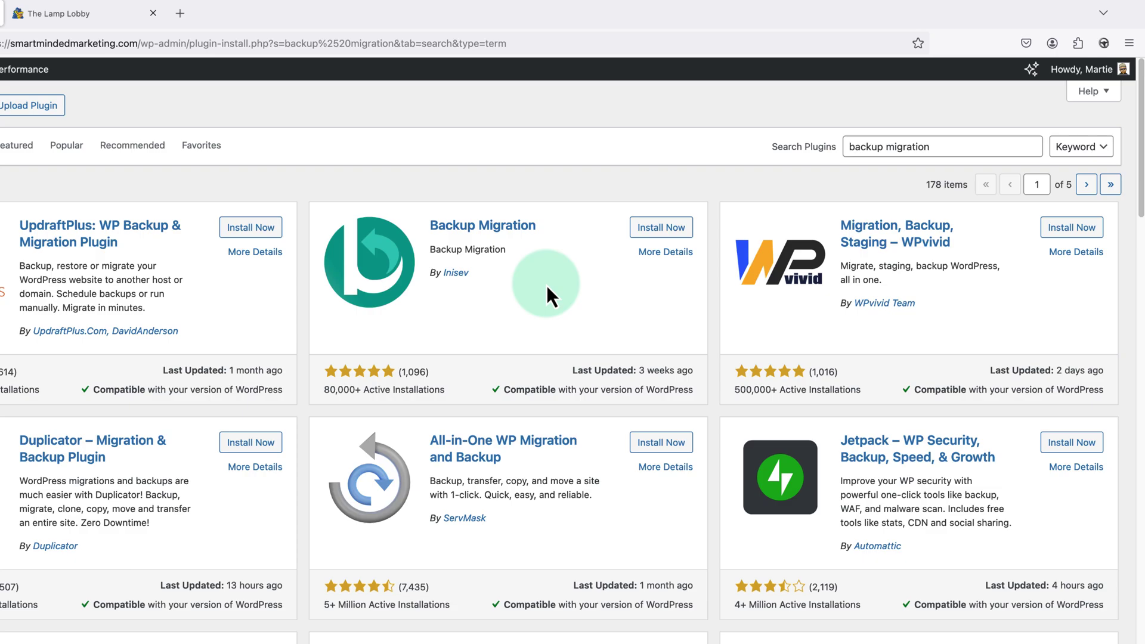
click(654, 233)
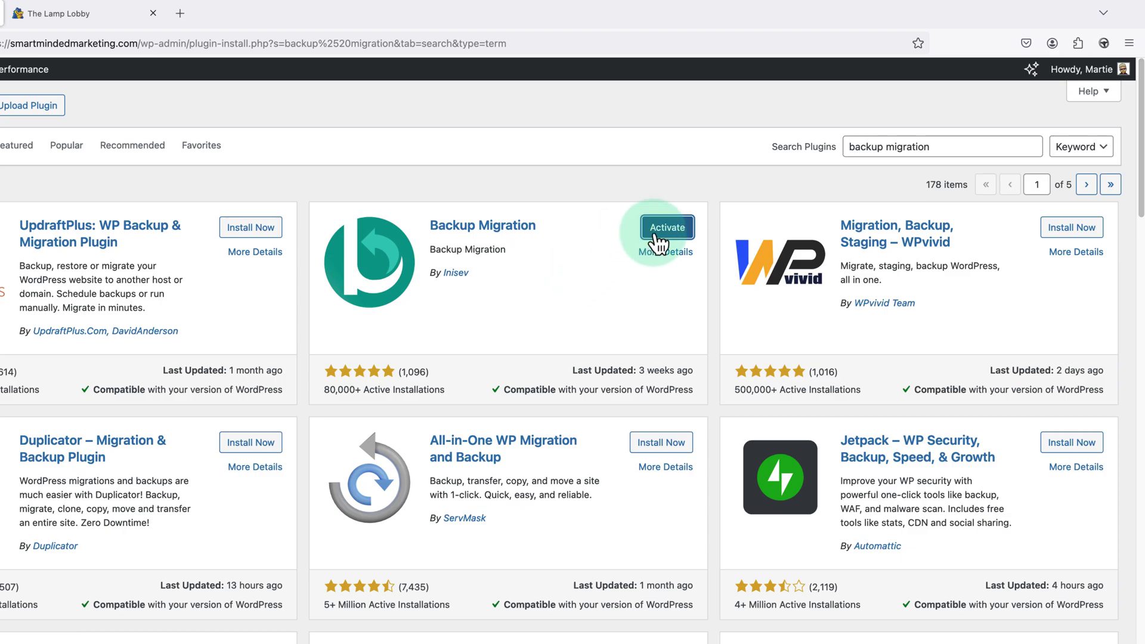
click(656, 236)
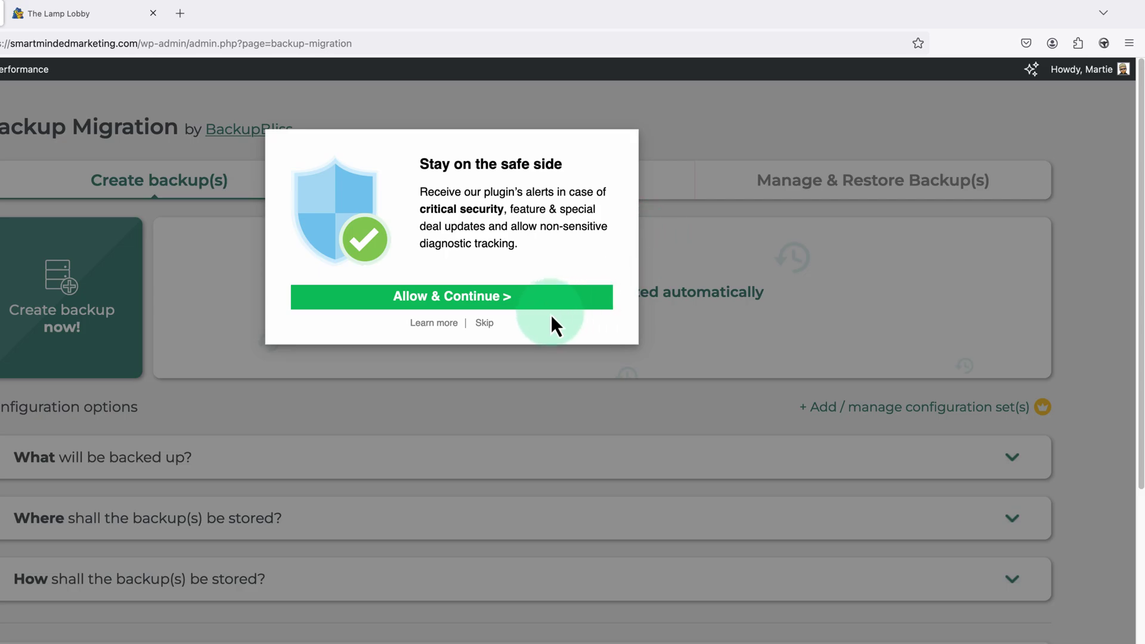
click(485, 324)
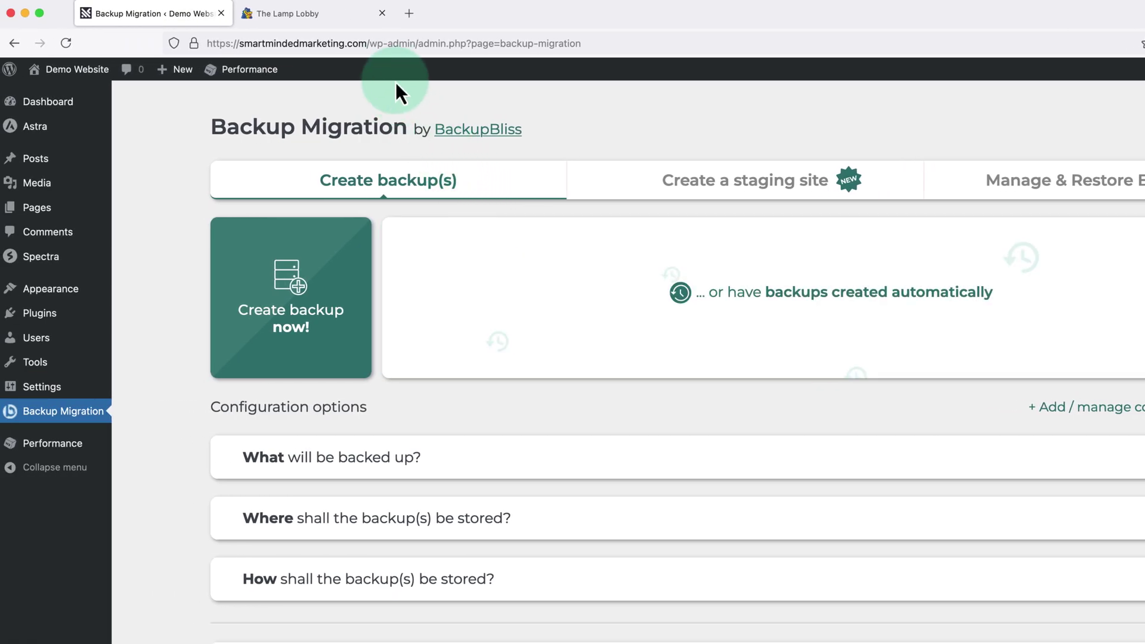
On The Lamp Lobby, search Plugins > Add New Plugin for 'backup migration'.
click(364, 23)
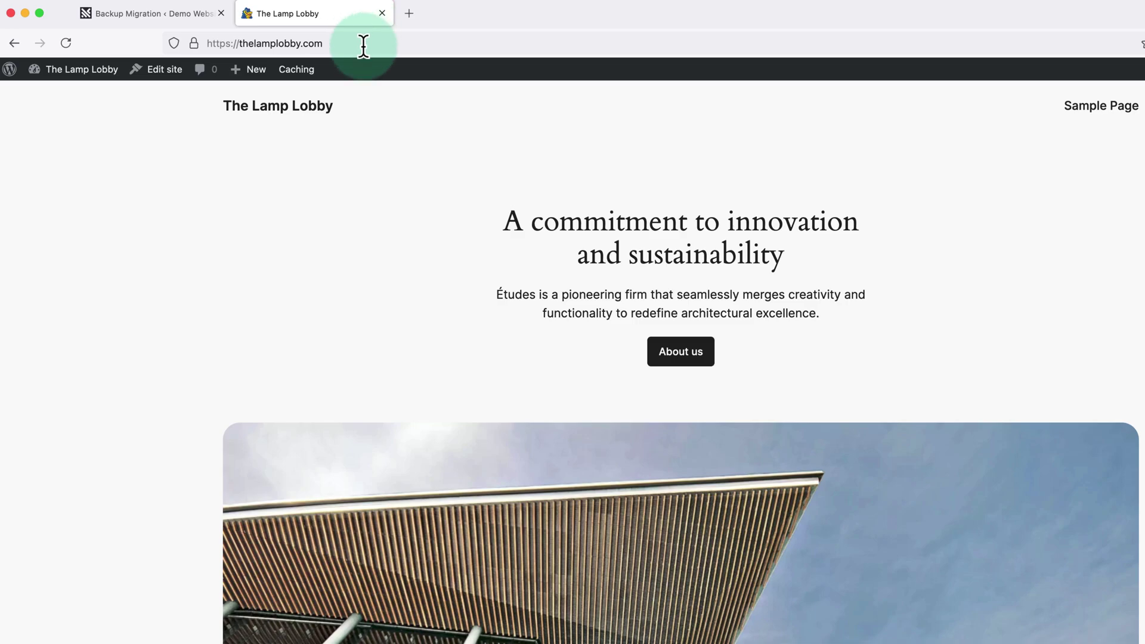
click(111, 77)
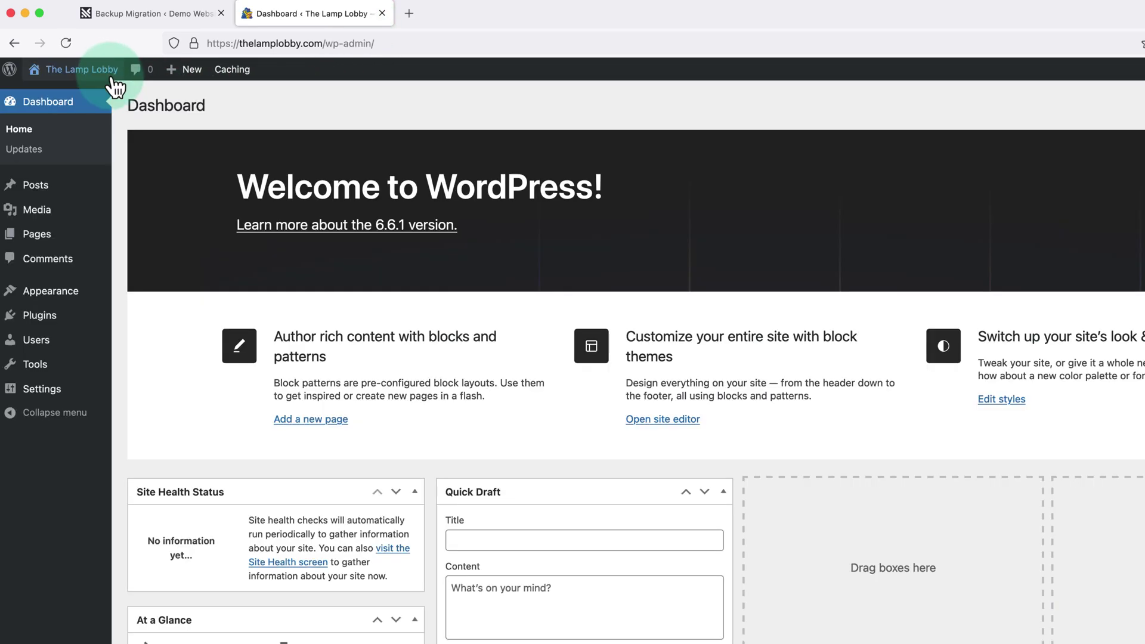
mouse_move(56, 316)
click(151, 339)
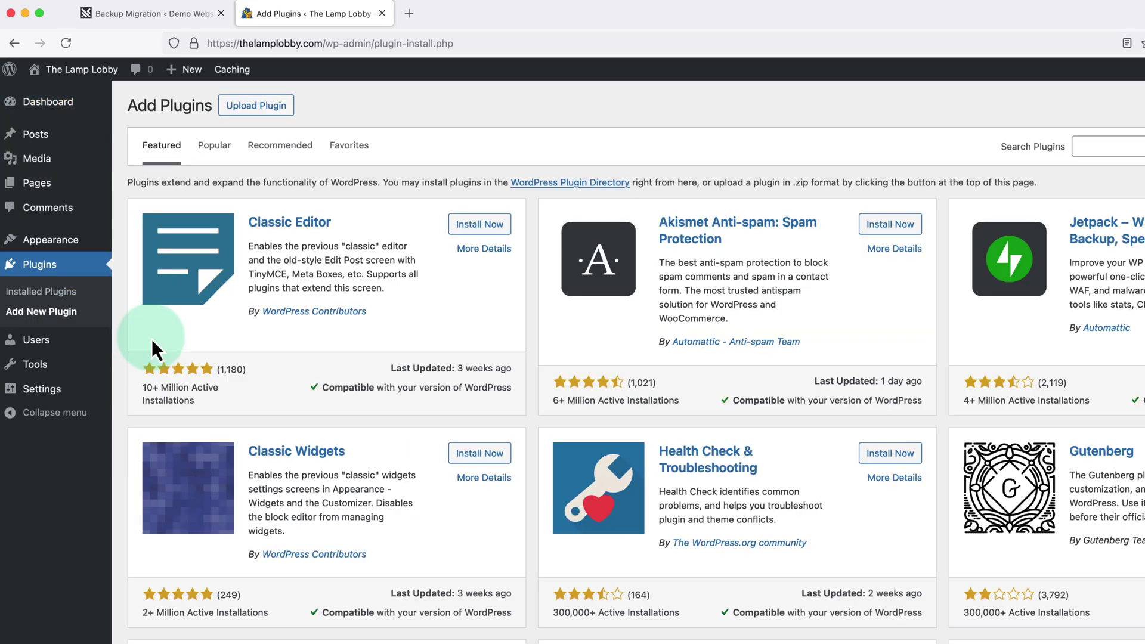
click(1098, 146)
text(backup migration)
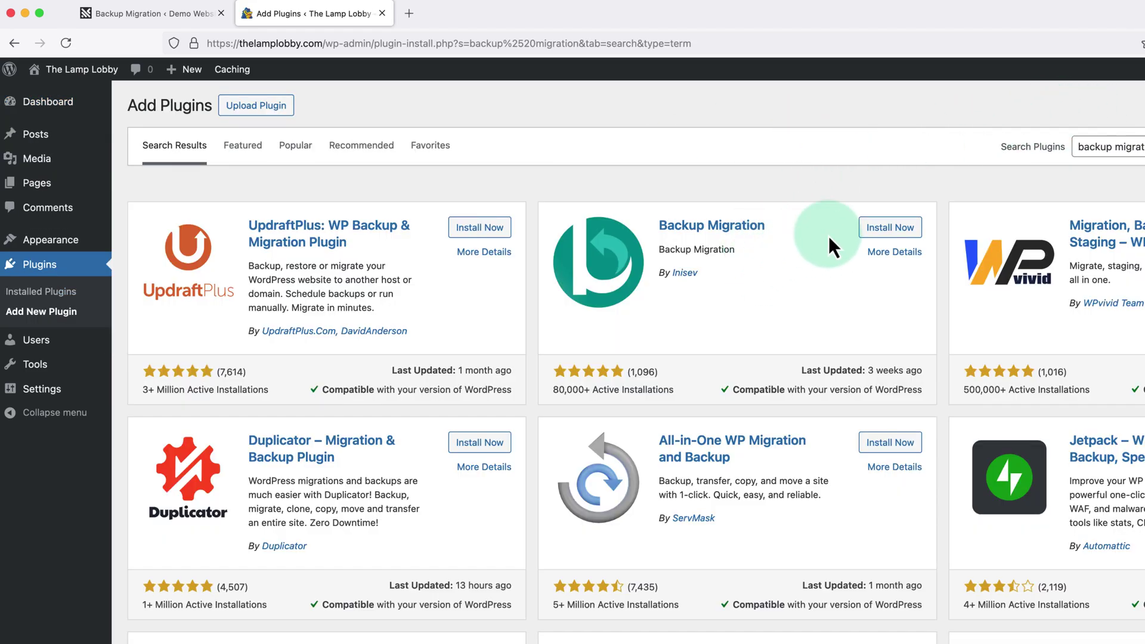
Install and activate Backup Migration there, skipping the alerts consent prompt.
click(889, 227)
click(884, 239)
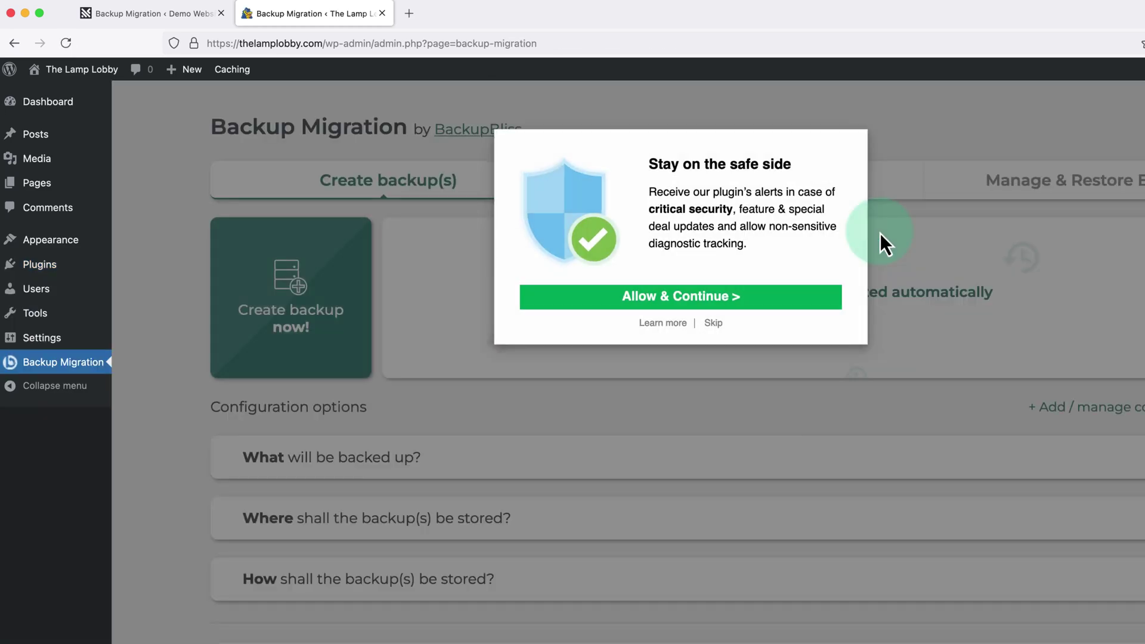
click(714, 324)
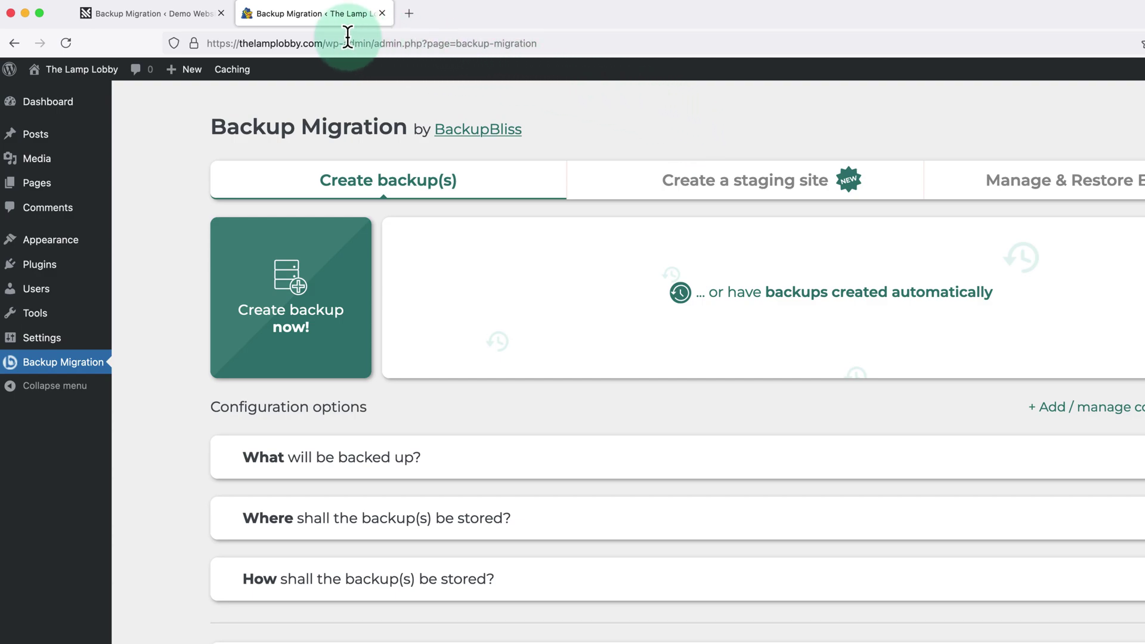
Create the 172.49 MB full backup of the Demo Website and copy its access link.
click(187, 12)
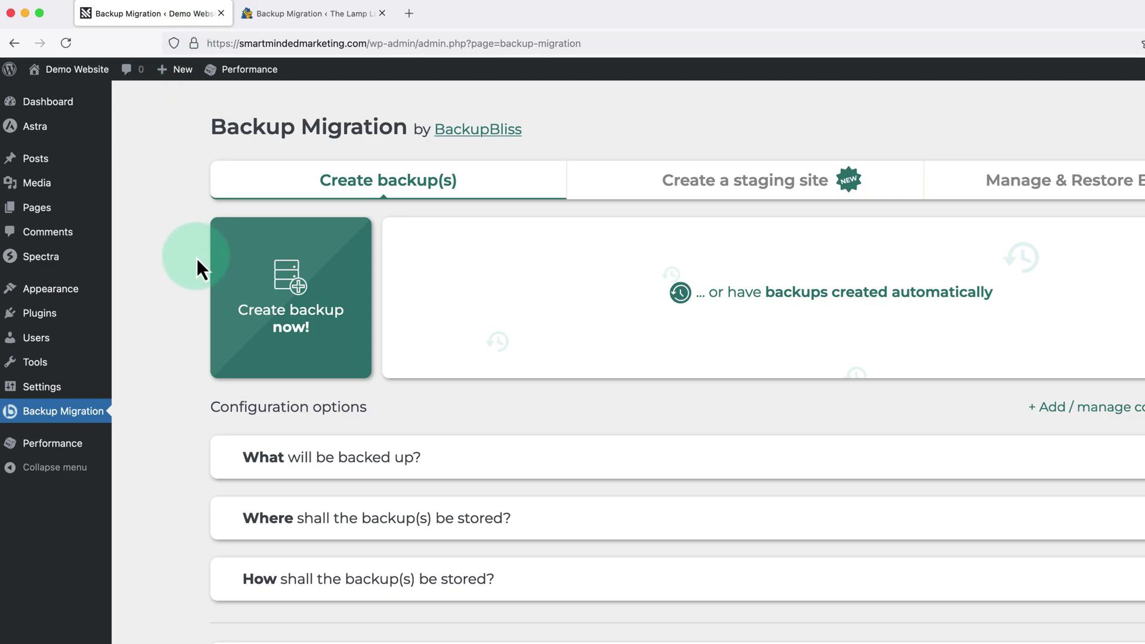
click(292, 287)
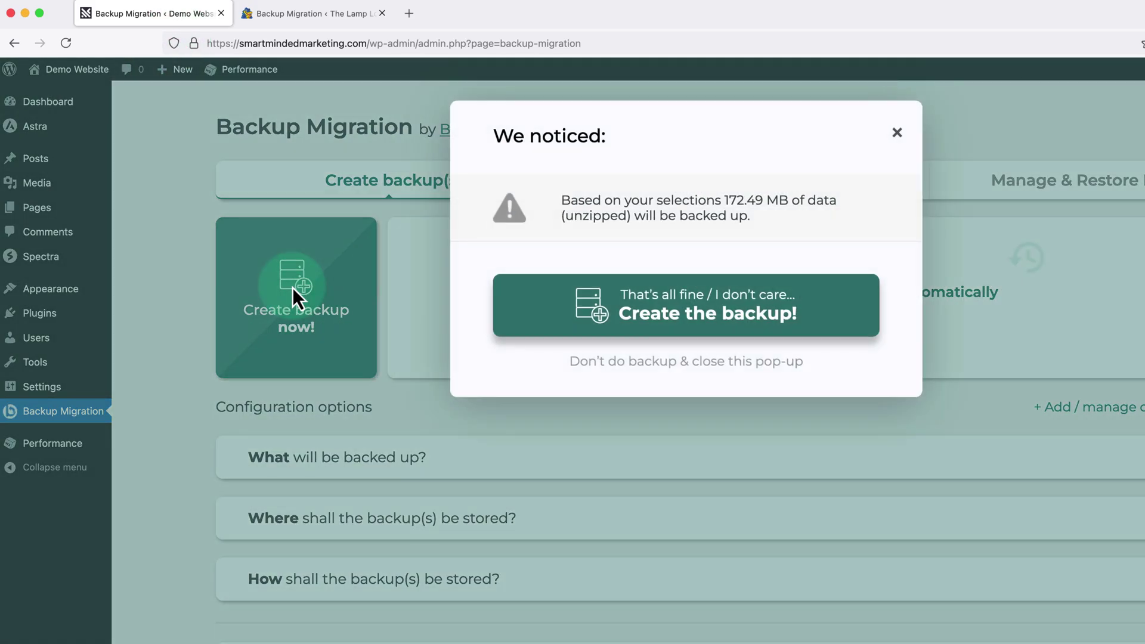
click(668, 318)
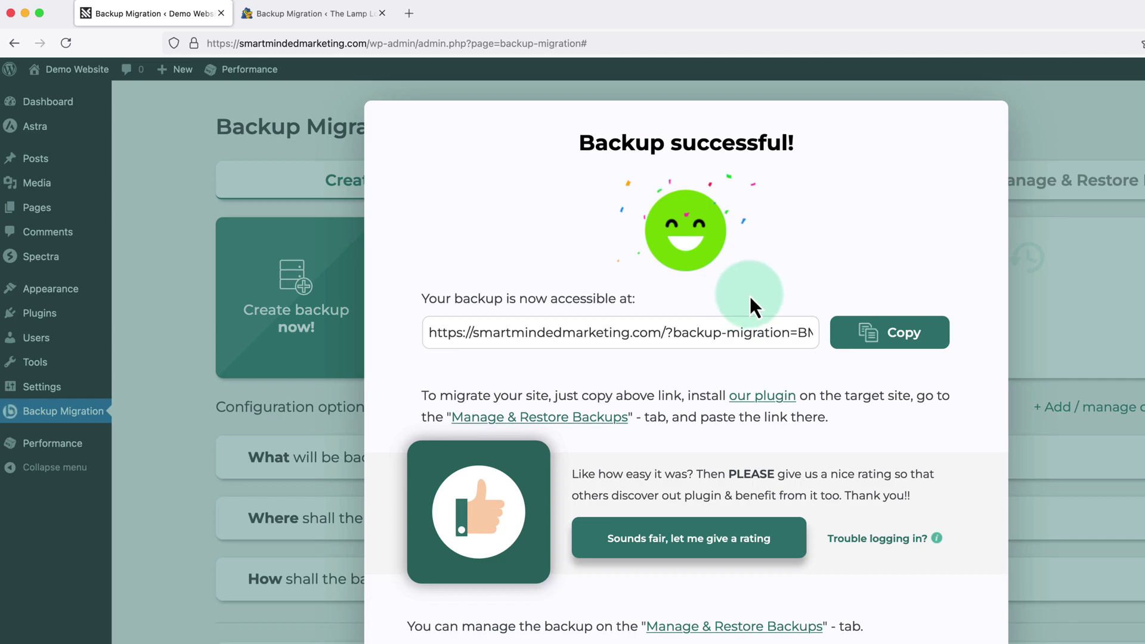
click(872, 336)
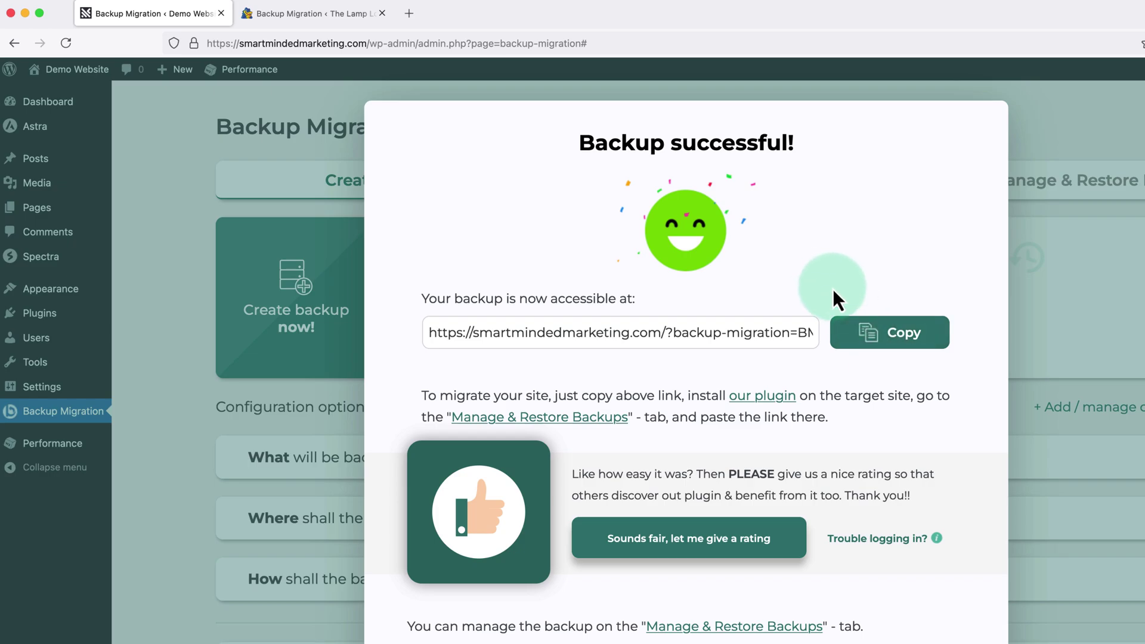
Paste the copied backup link into Super-quick migration under The Lamp Lobby's Manage & Restore Backup(s).
click(353, 21)
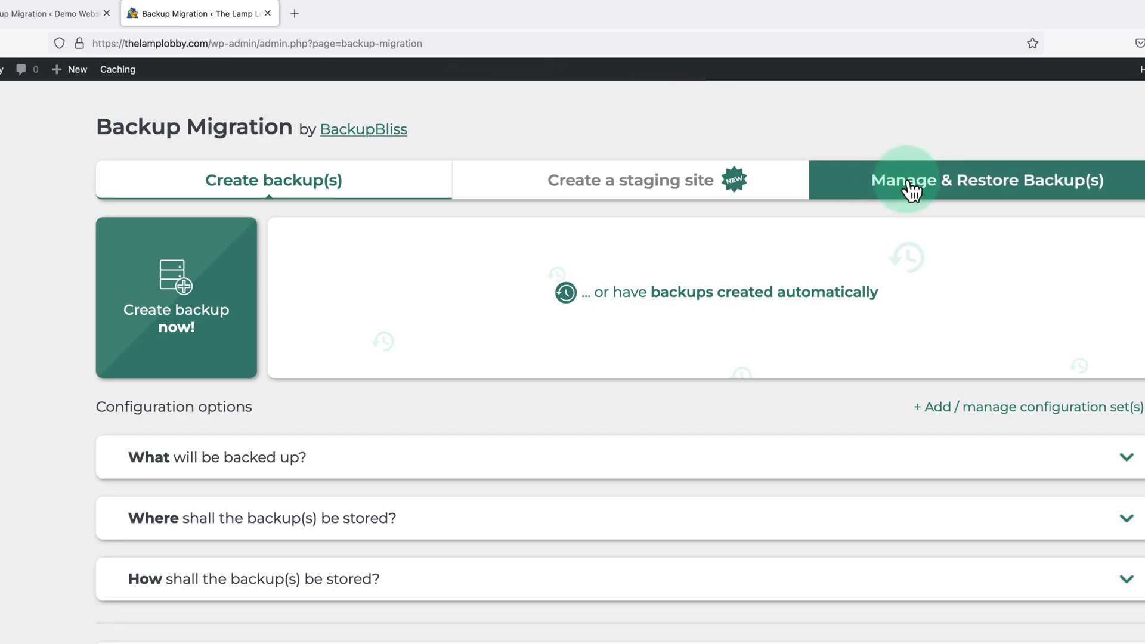
click(944, 185)
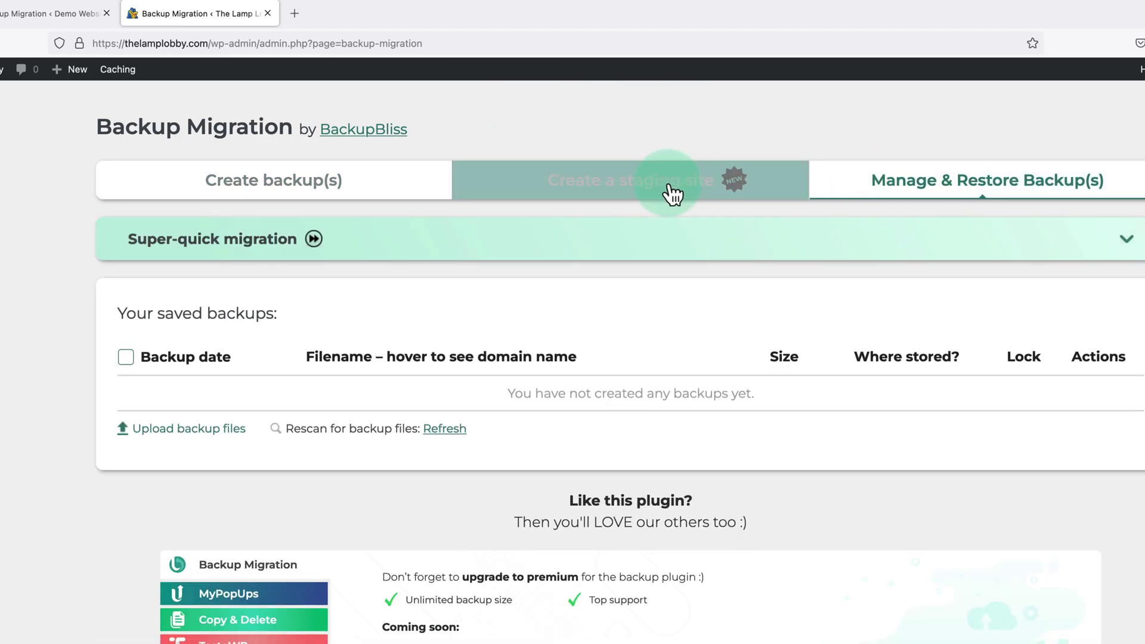
click(262, 238)
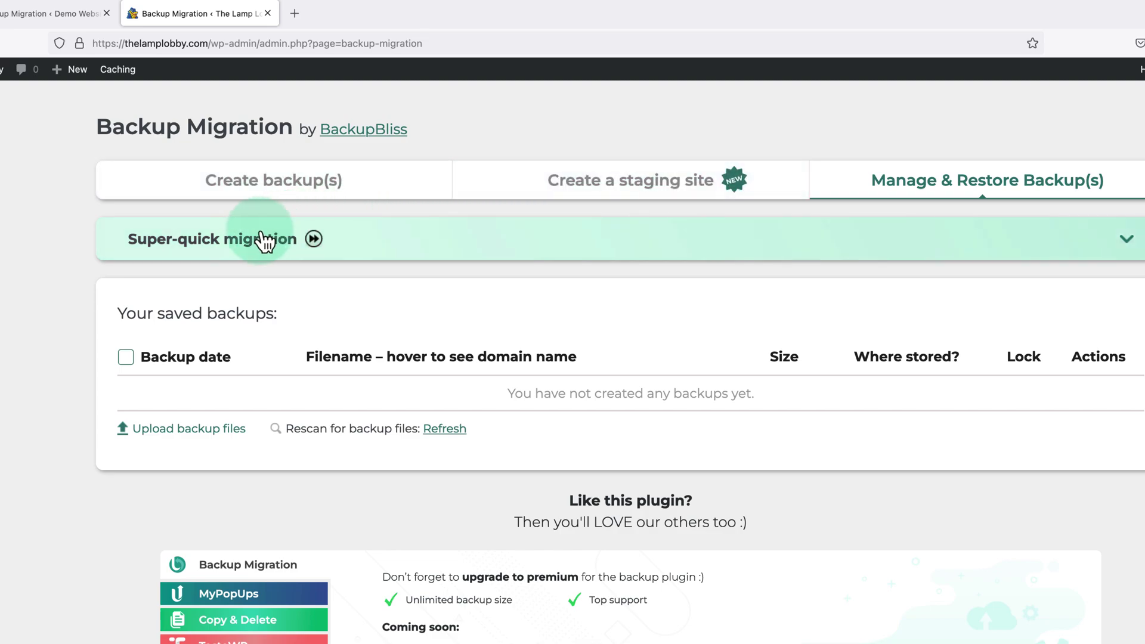
click(241, 252)
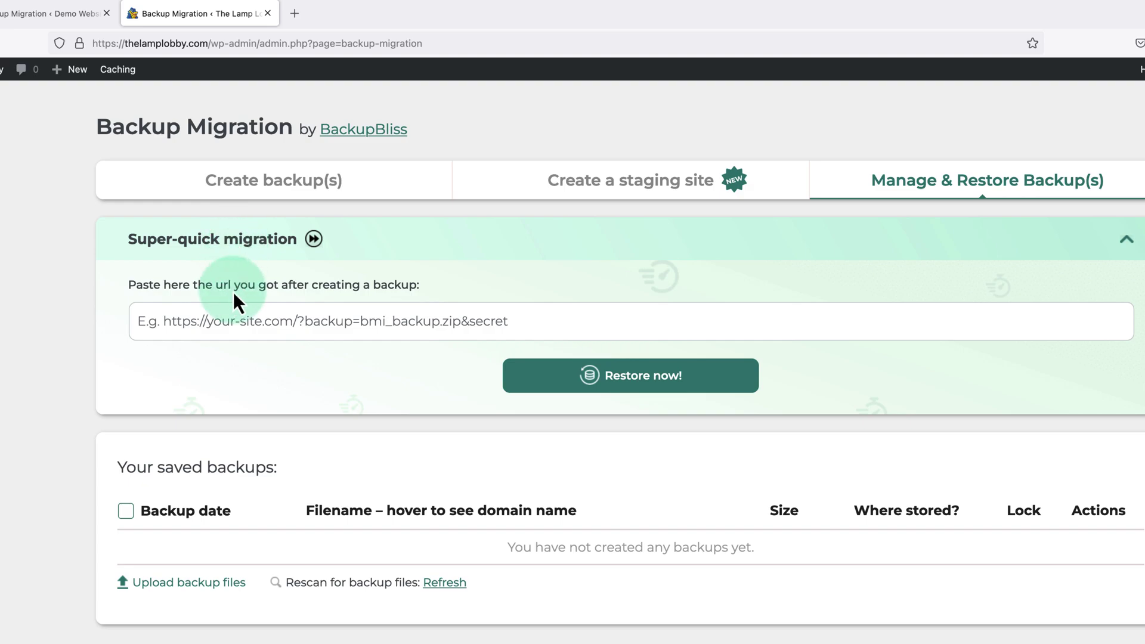
click(284, 320)
right_click(284, 323)
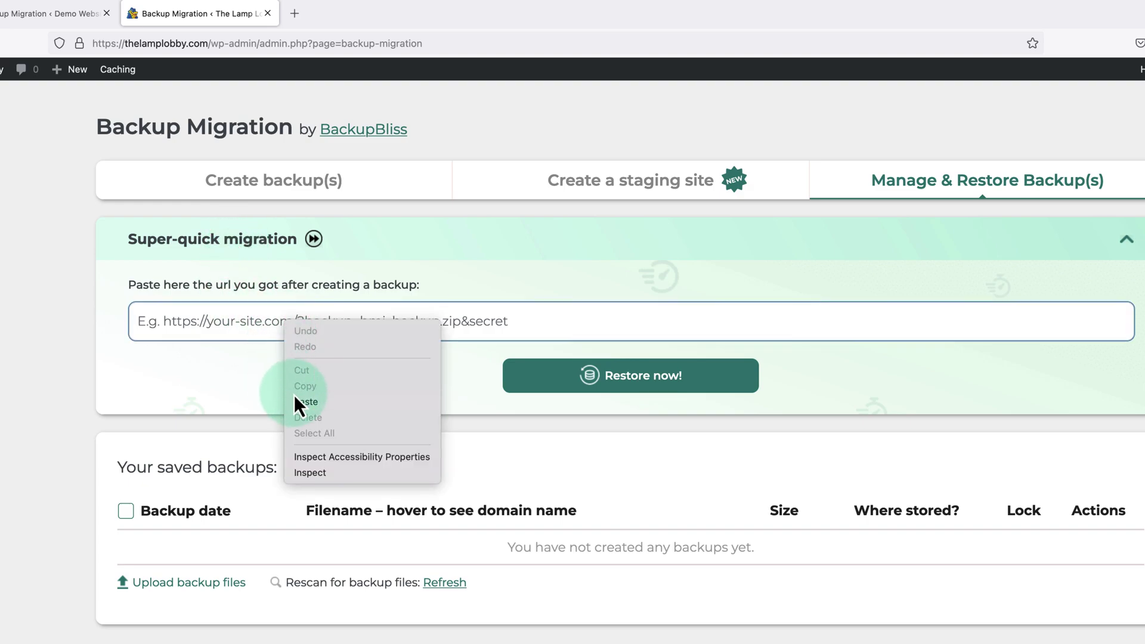
click(309, 402)
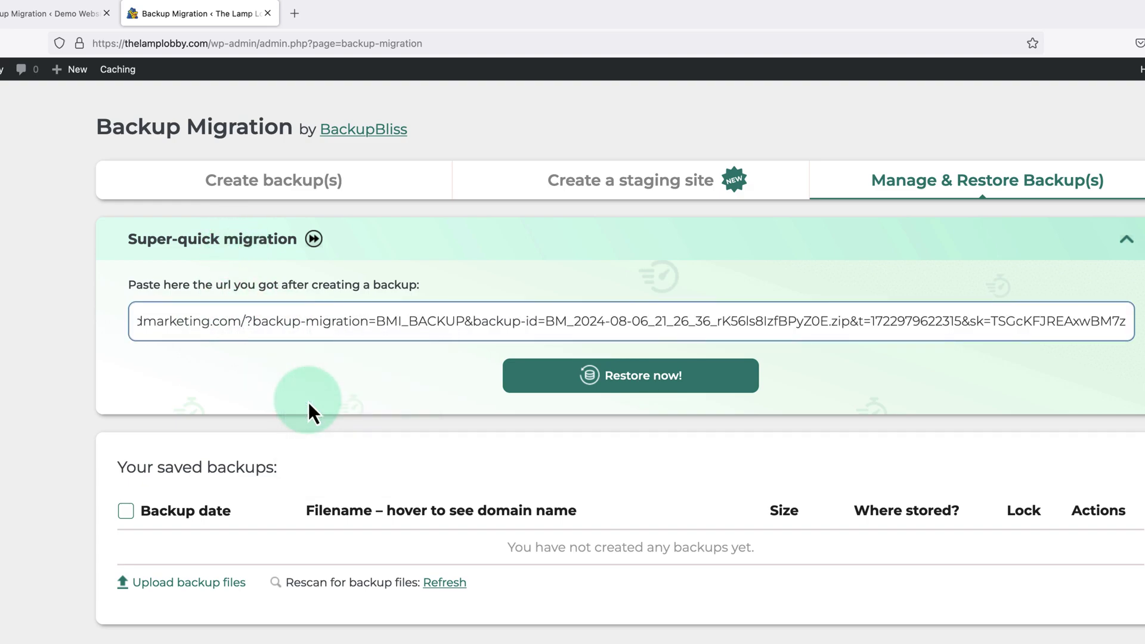
Restore from the pasted backup link, then close the success and next-steps dialogs.
click(599, 392)
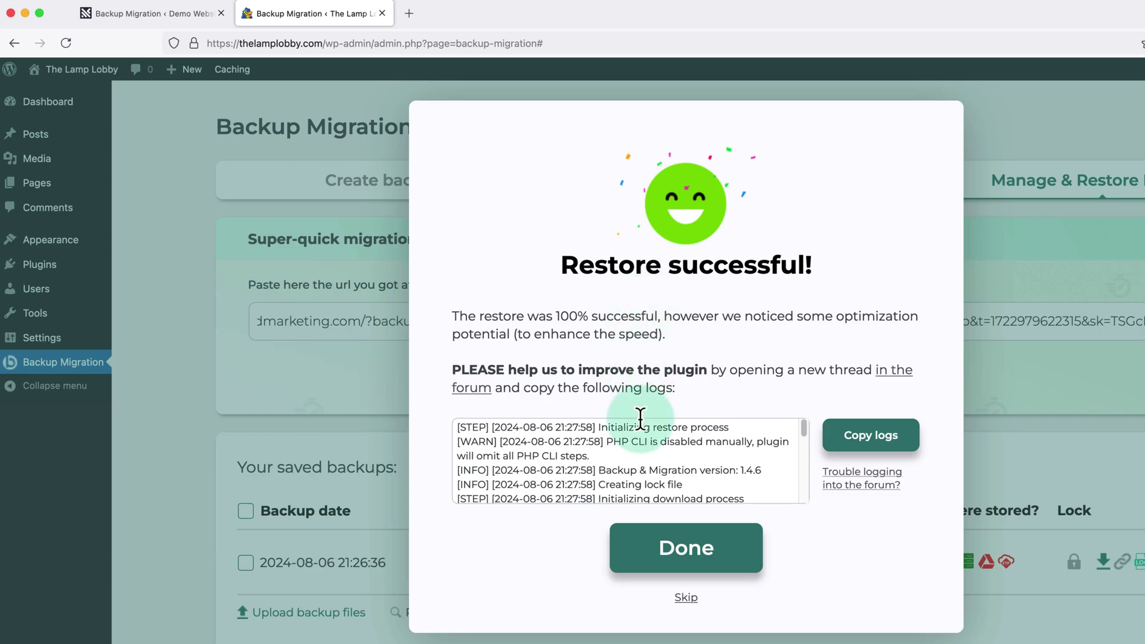
click(678, 545)
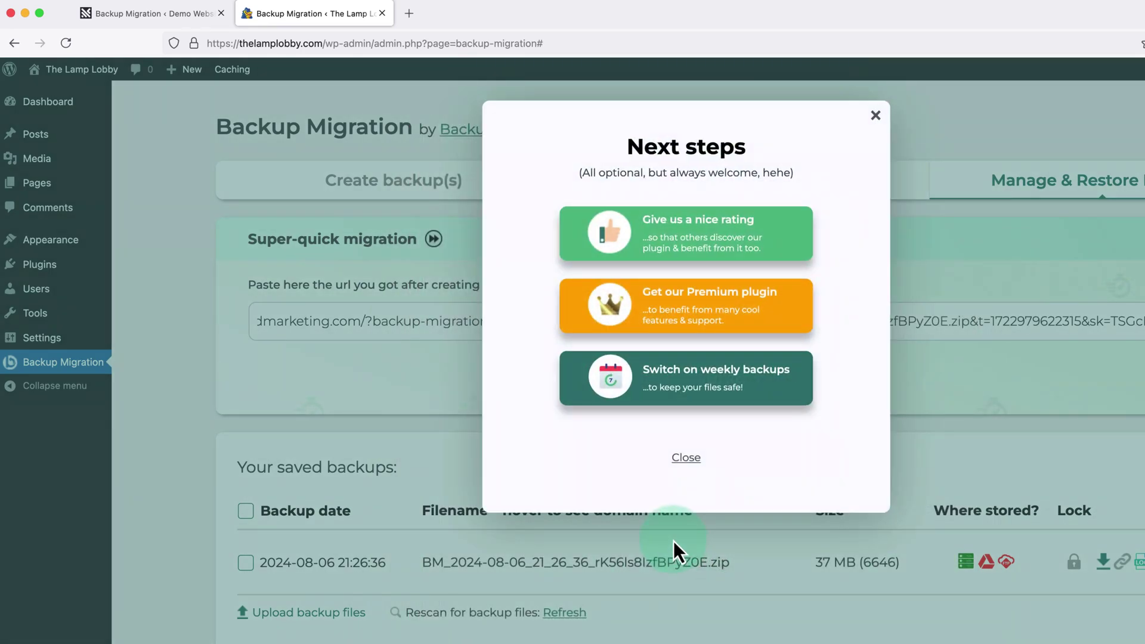
click(690, 460)
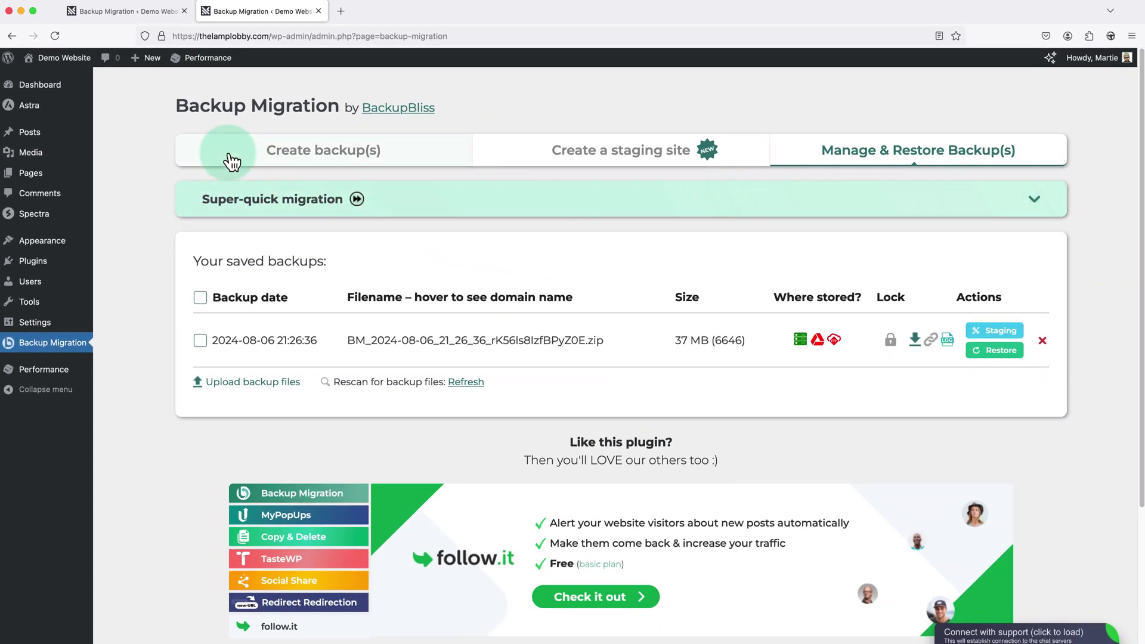
Visit thelamplobby.com's front end, now showing the EARTH 'Endless Potential' homepage.
click(88, 60)
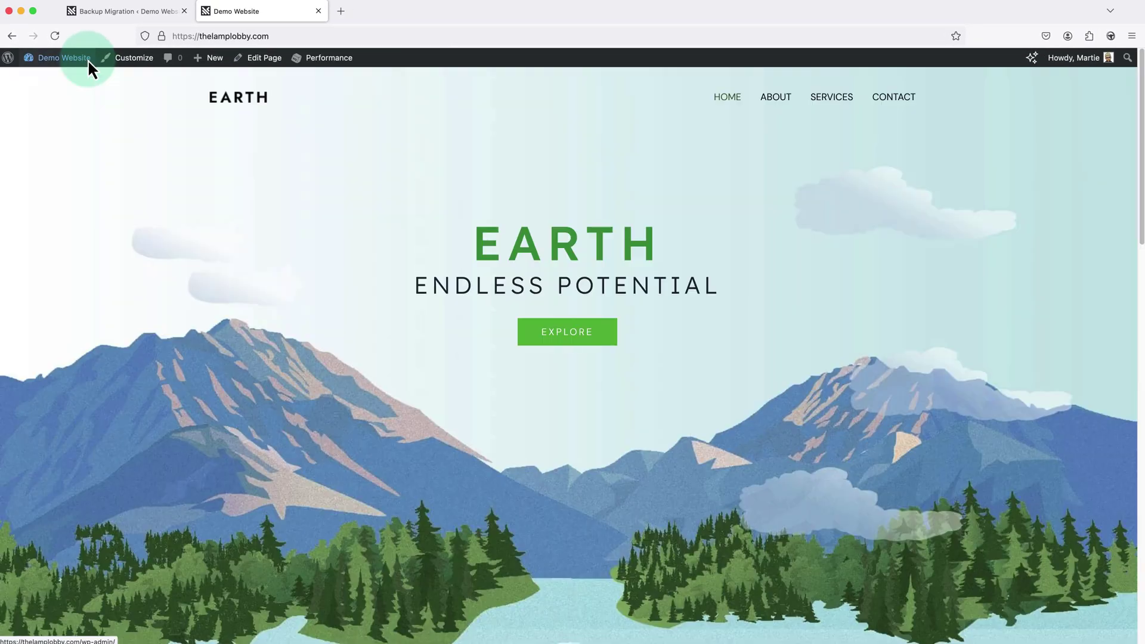